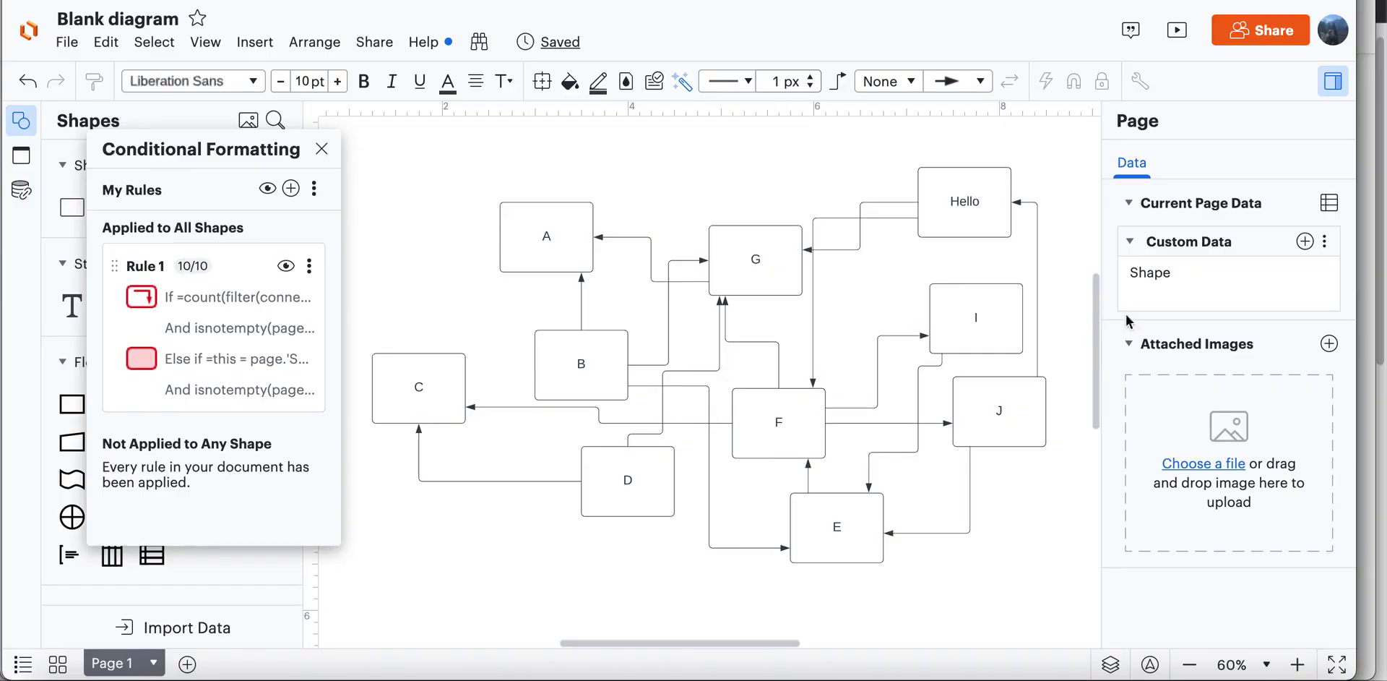
Set the page's custom Shape field to F, then empty it again
left_click(1171, 300)
type("F")
key("Return")
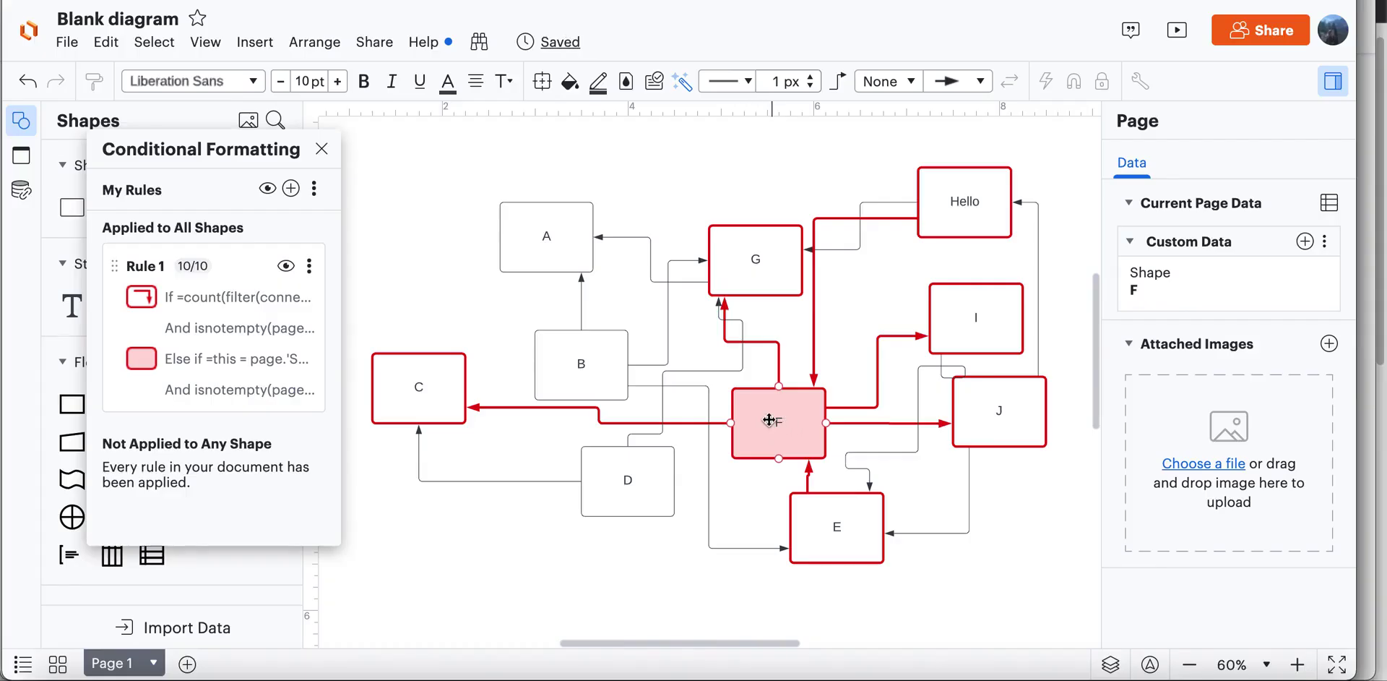
left_click(1220, 297)
key("Return")
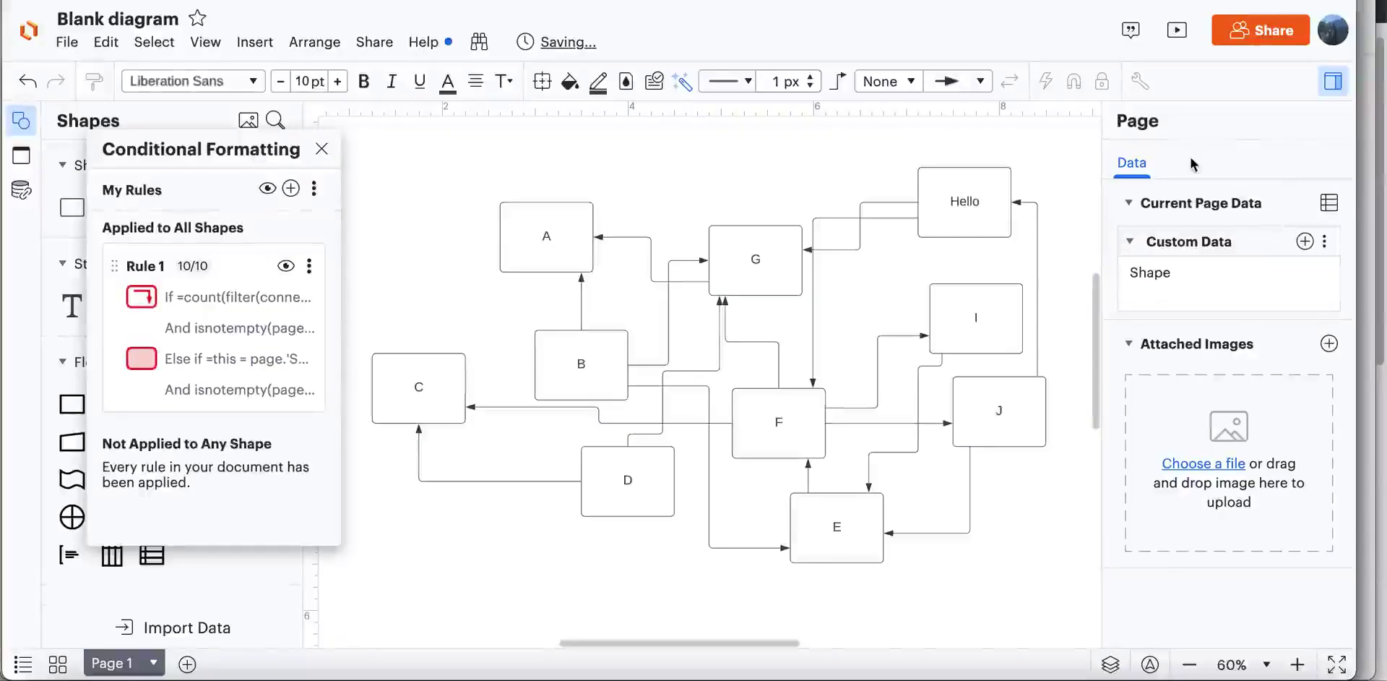
Hide and reshow the page data, add a second custom data field, and delete that new field again
left_click(1338, 84)
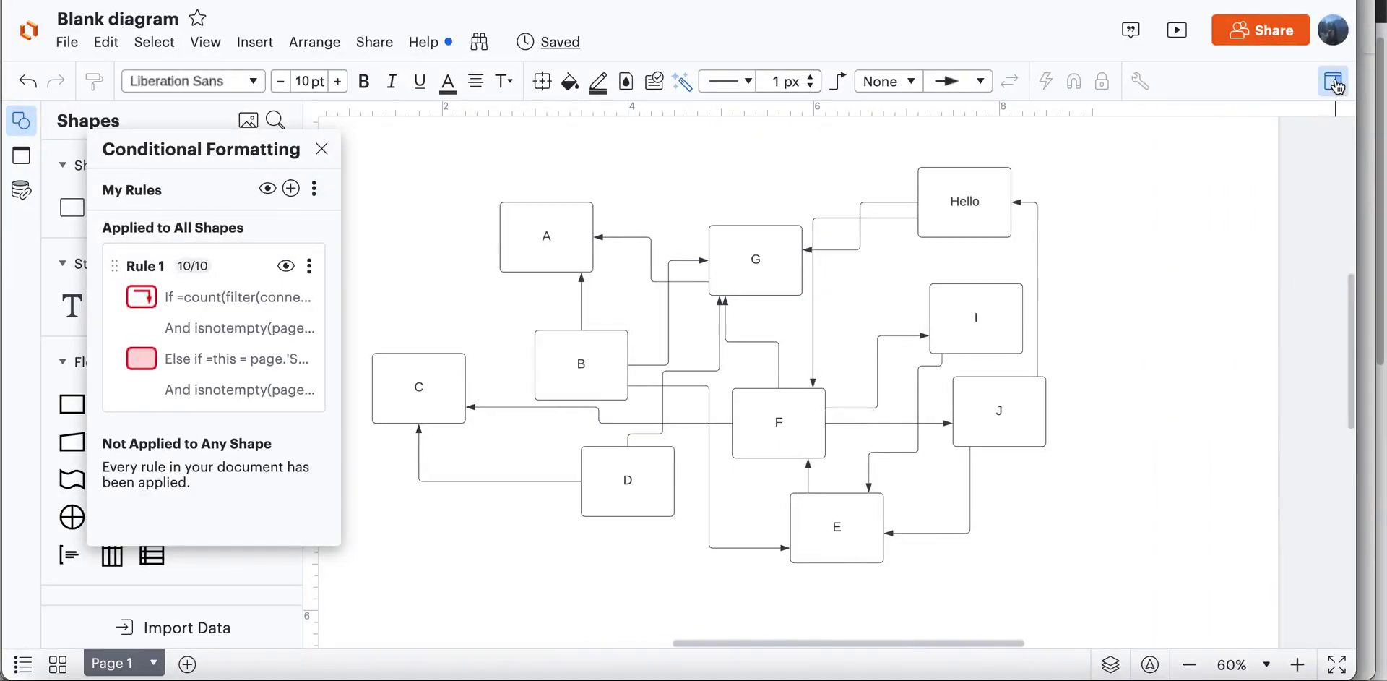
left_click(1338, 84)
left_click(1305, 240)
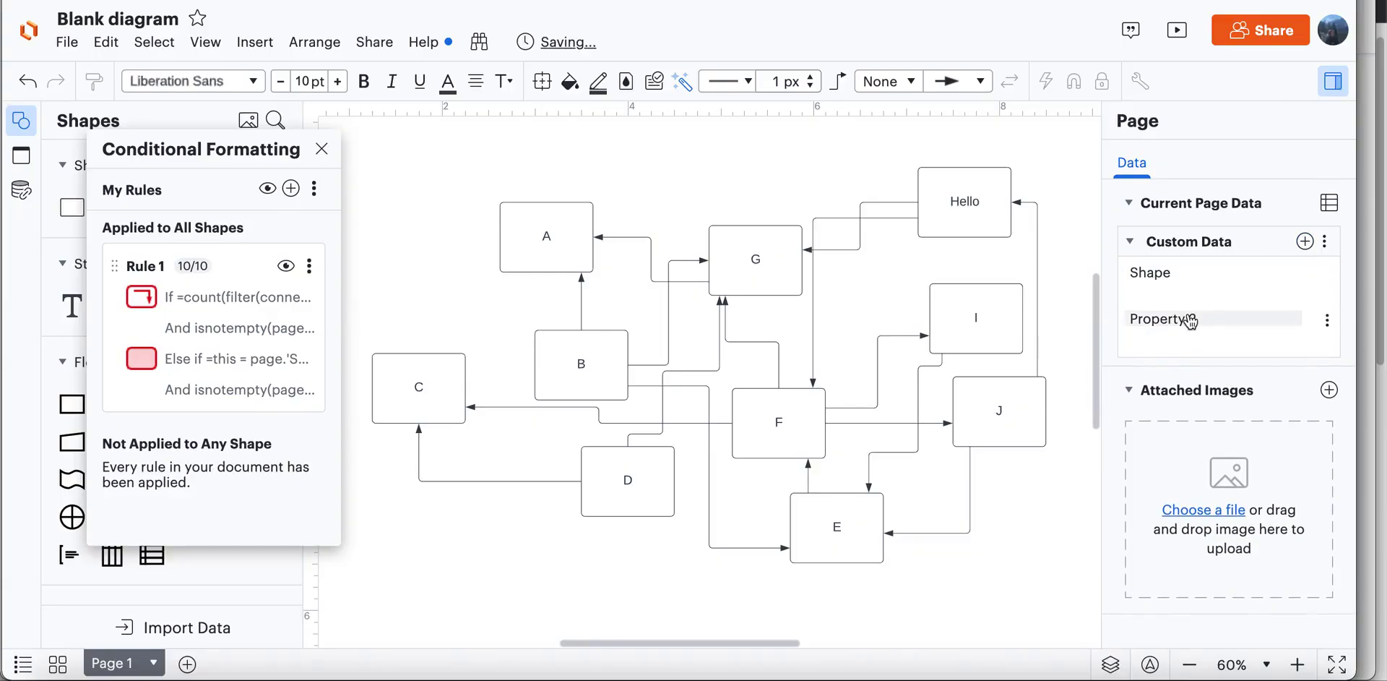
left_click(1189, 315)
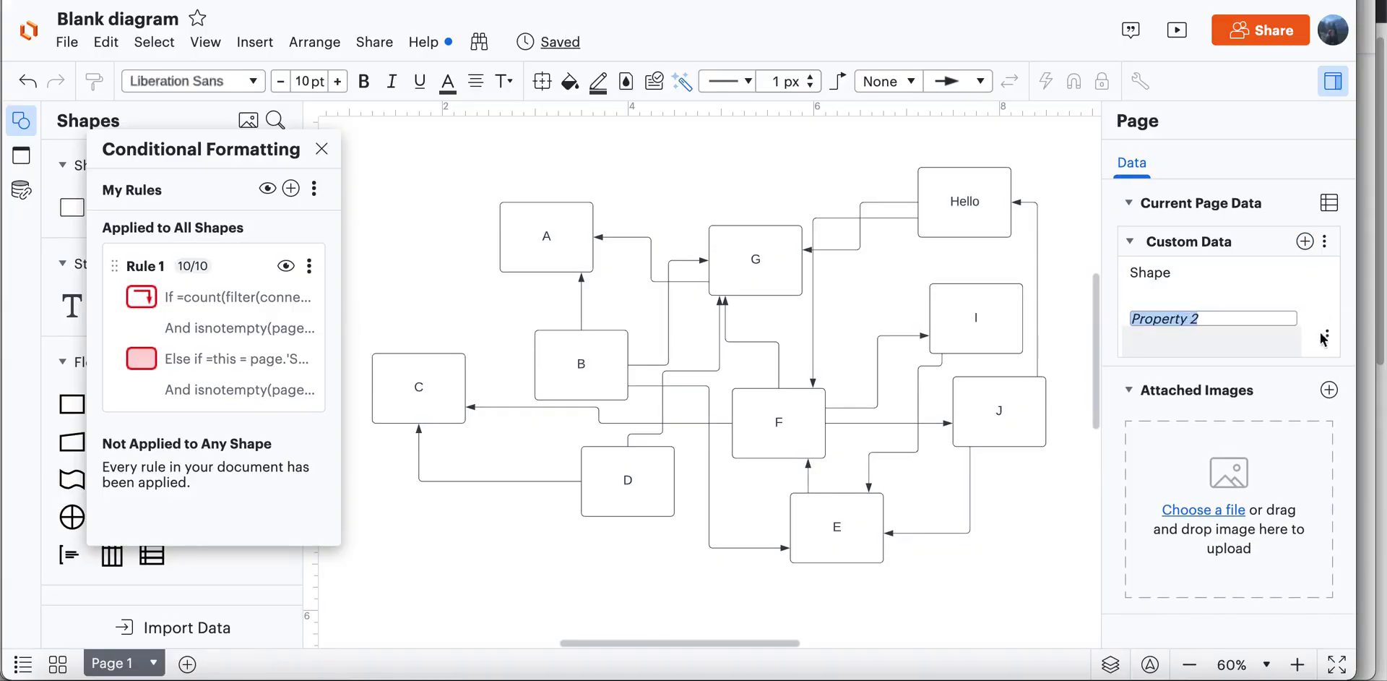
left_click(1328, 325)
left_click(1329, 323)
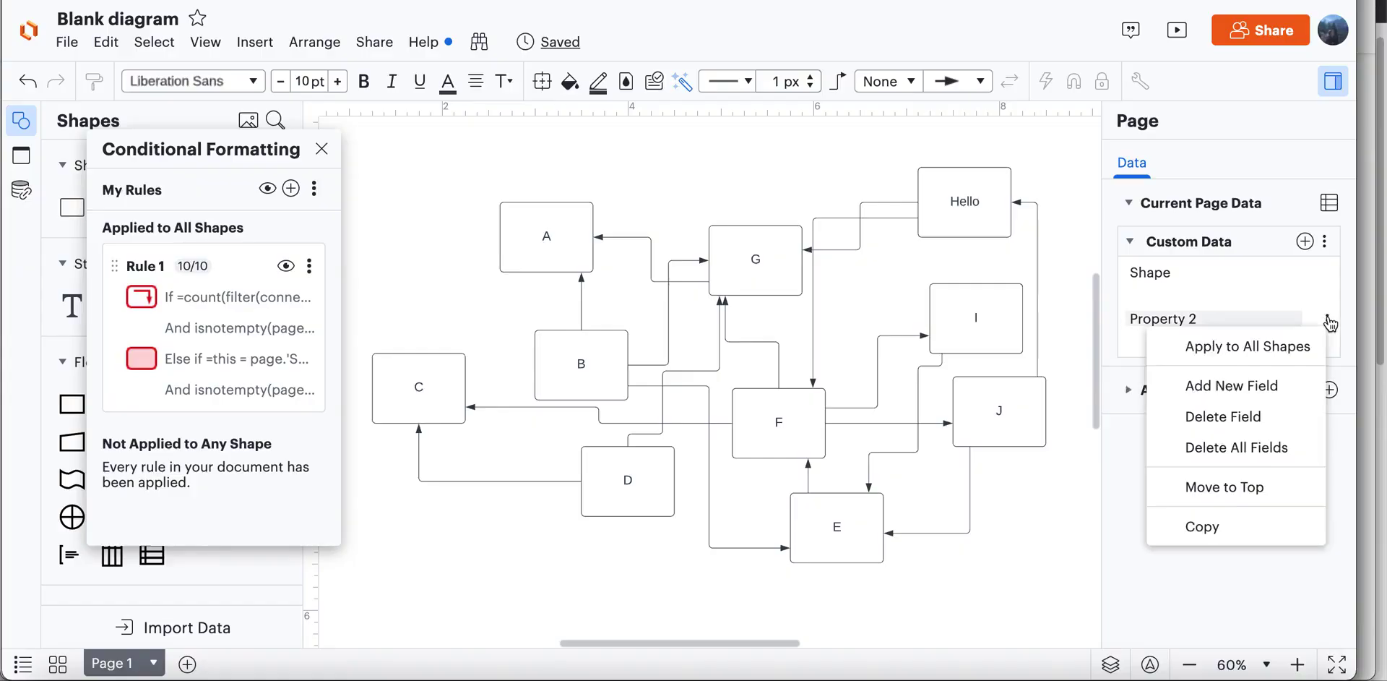
left_click(1266, 414)
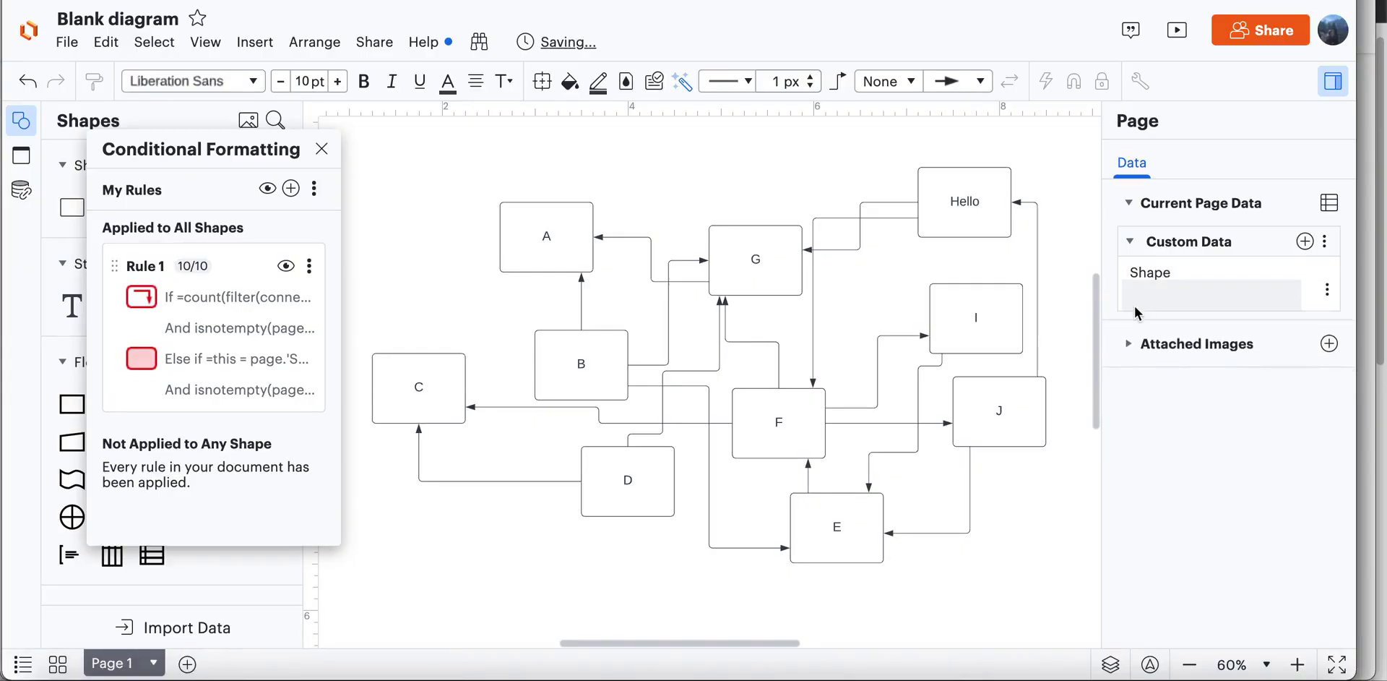
Open Rule 1 for editing and examine the connected() array and the x => x=page.'Shape' test in its first formula
left_click(764, 287)
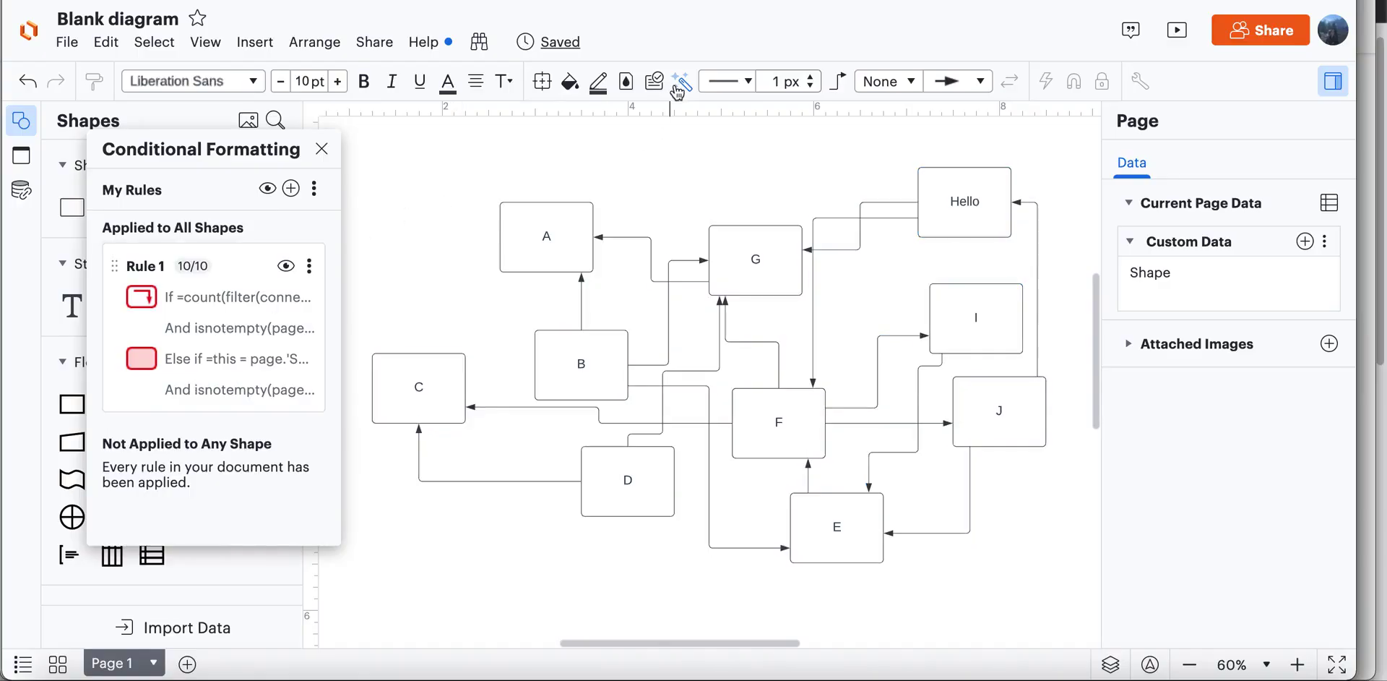
mouse_move(251, 137)
left_mouse_down()
mouse_move(269, 148)
mouse_move(252, 117)
left_mouse_up()
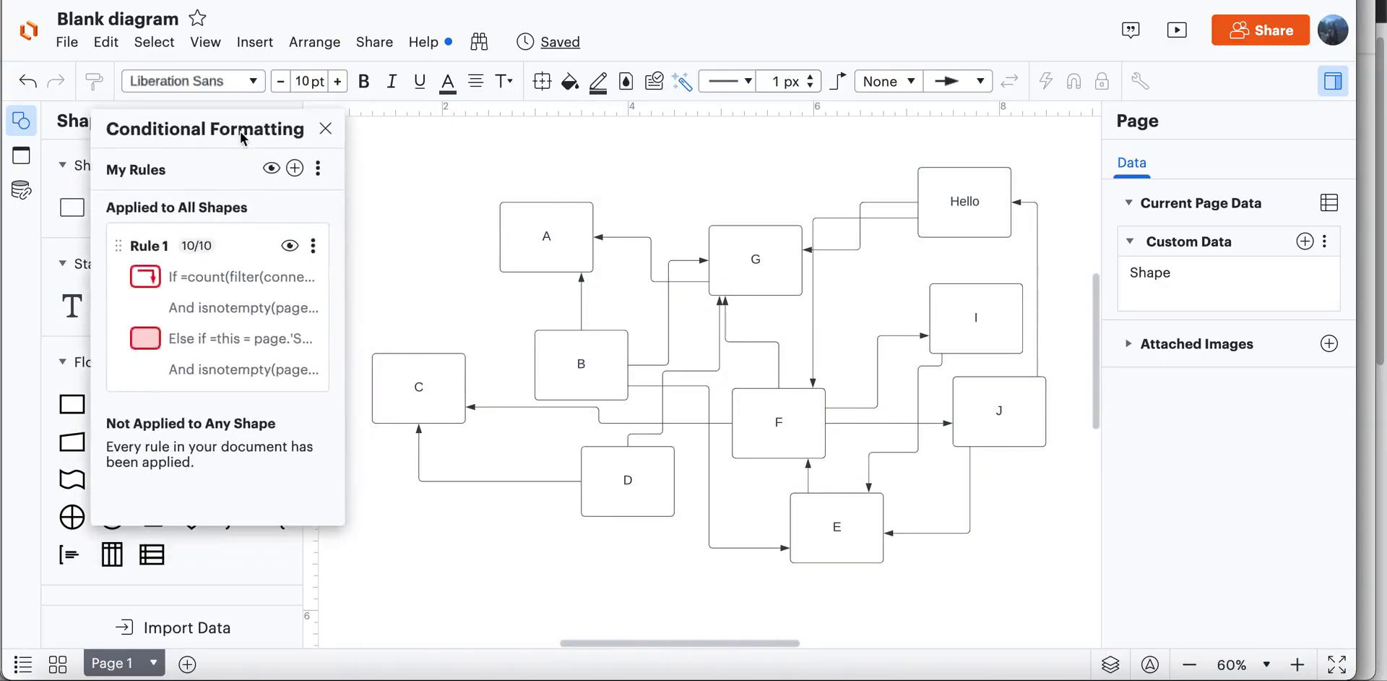
left_click(227, 309)
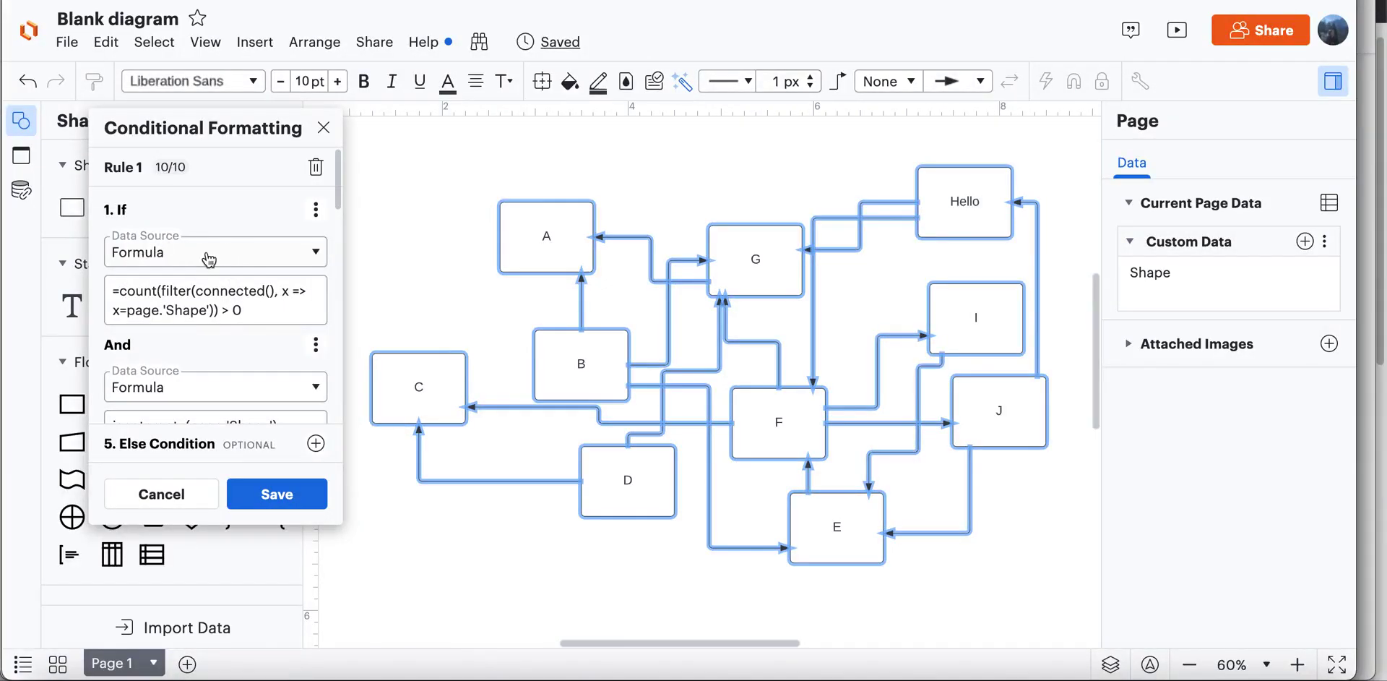
left_click(166, 280)
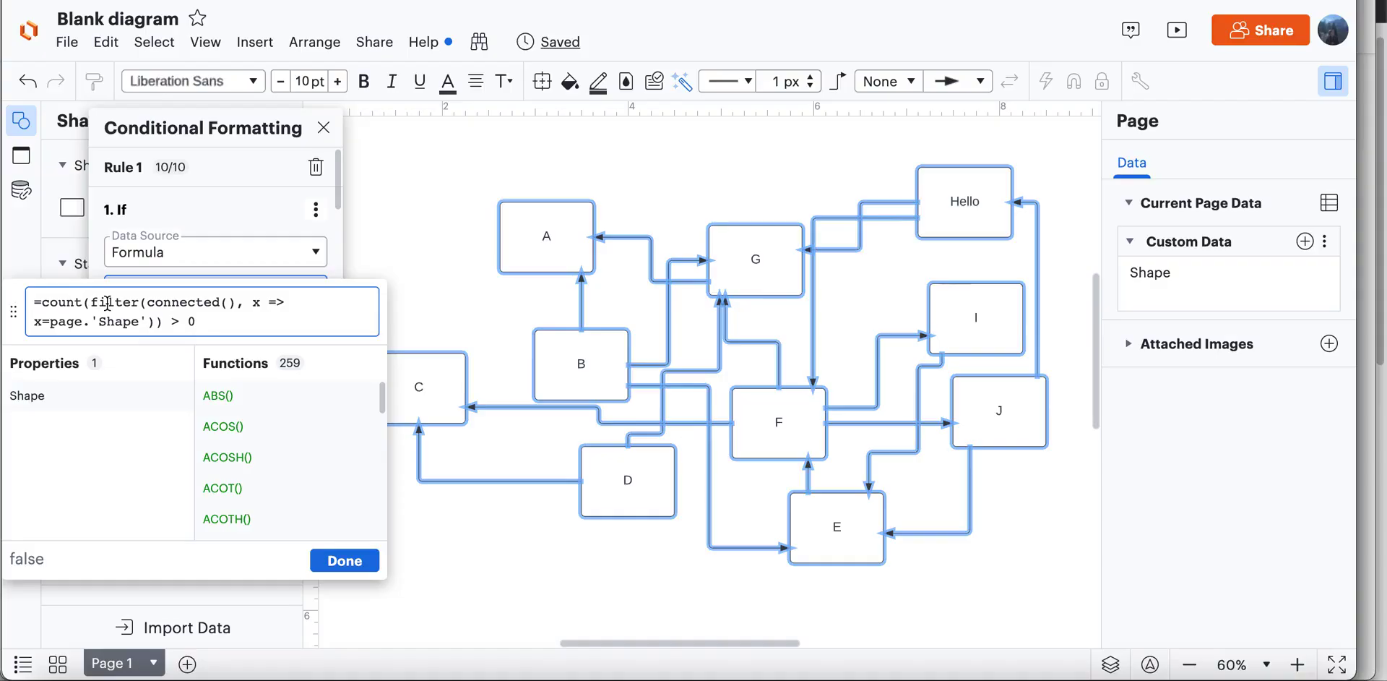
left_click(149, 318)
left_click_drag(150, 302, 224, 303)
left_click(236, 302)
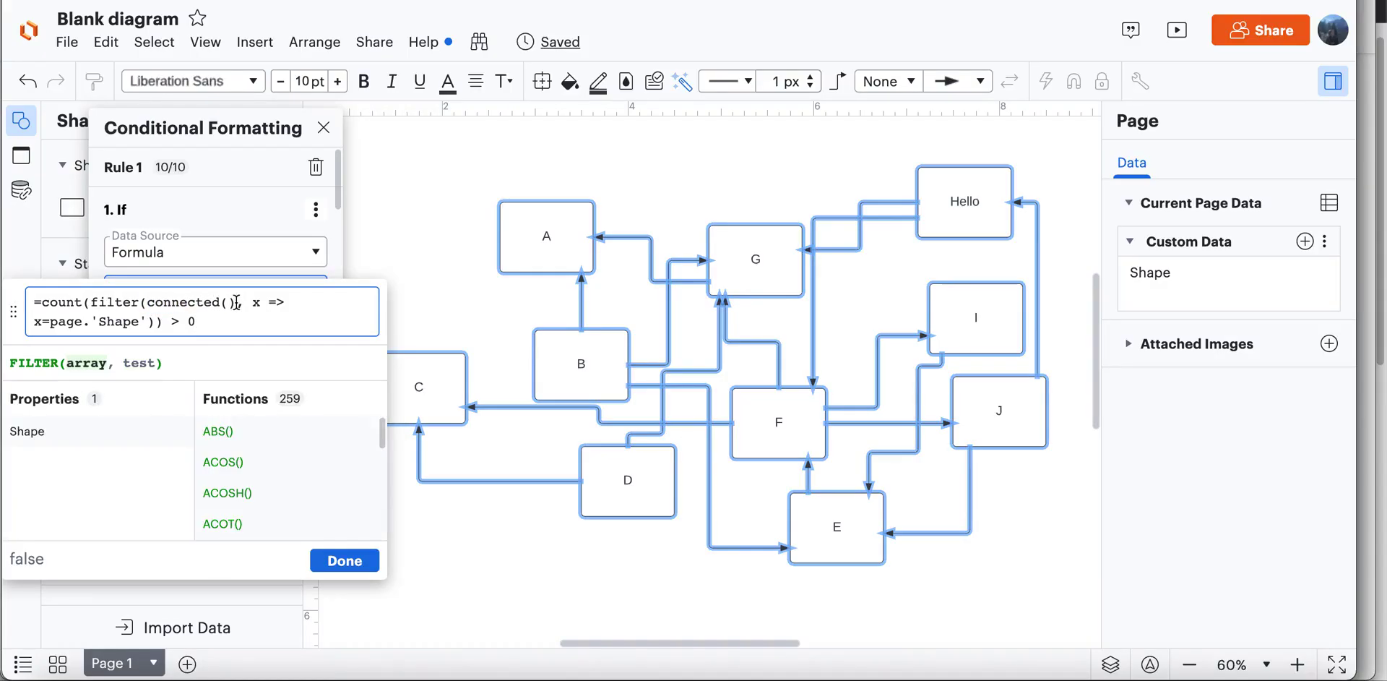
left_click_drag(236, 302, 151, 304)
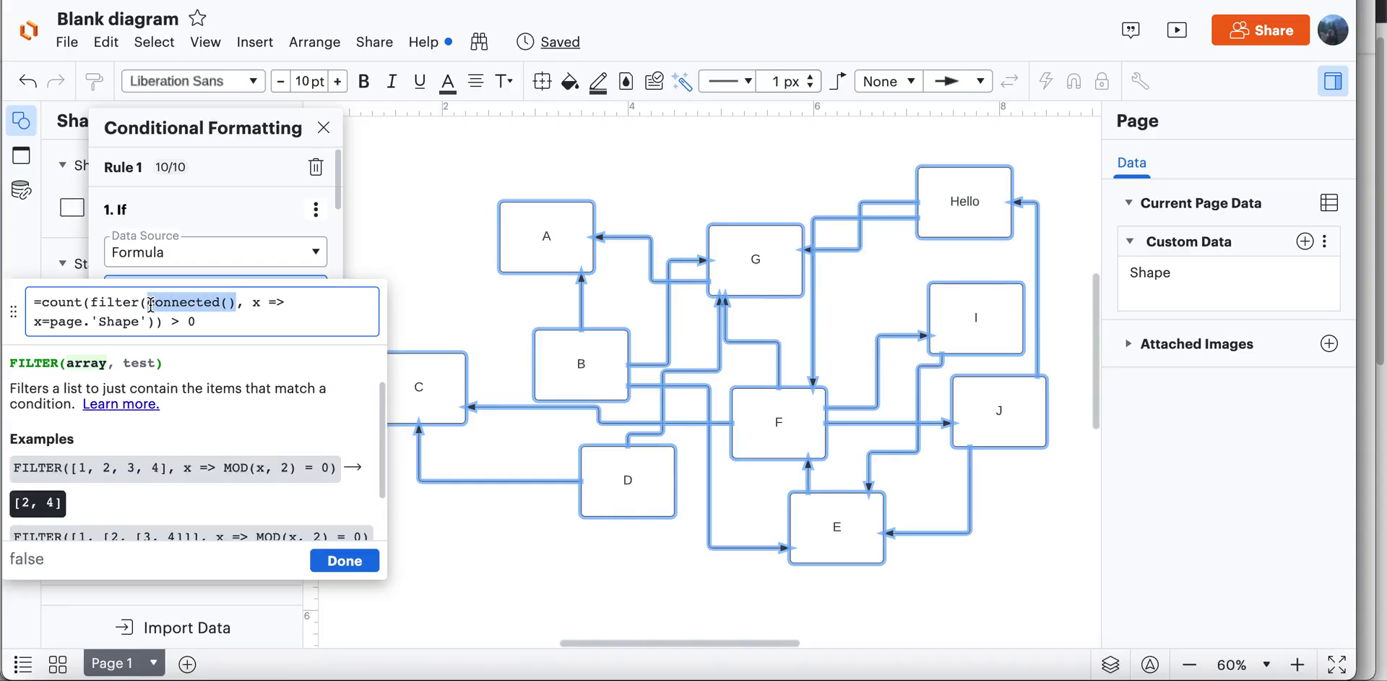
left_click(255, 305)
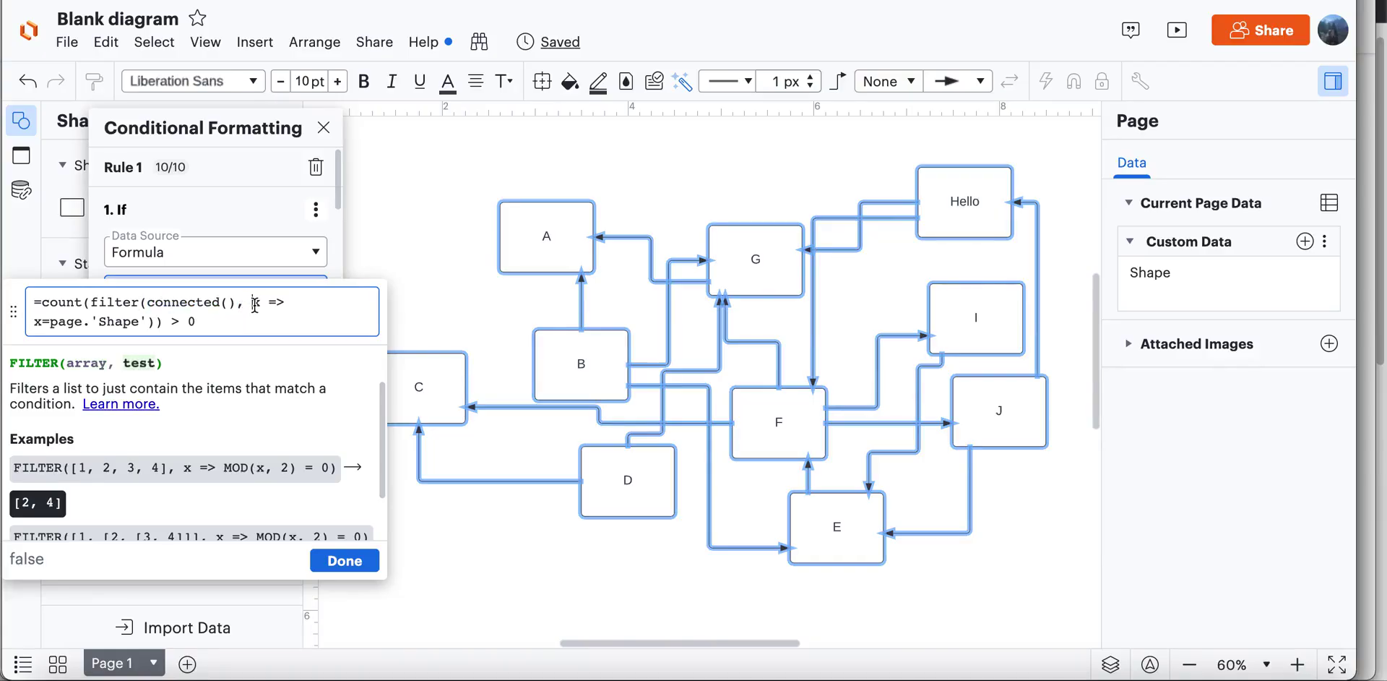
left_click_drag(243, 315, 146, 320)
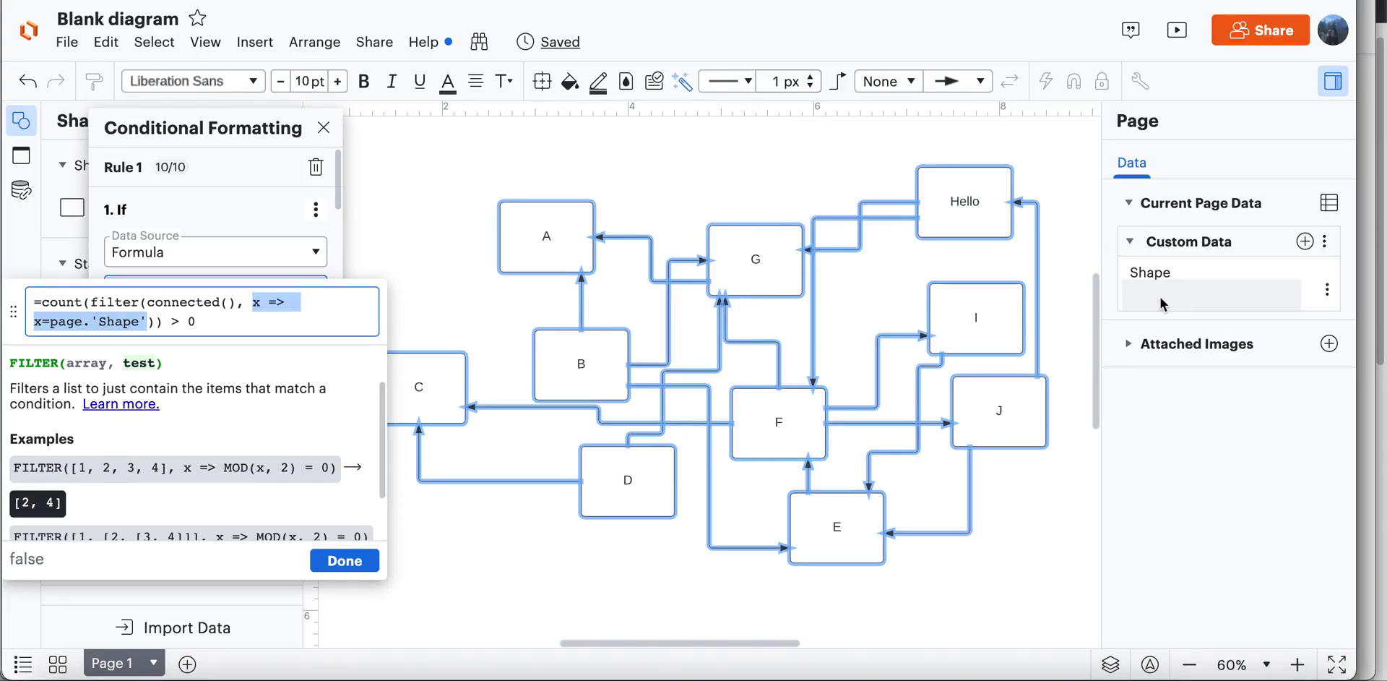
left_click(258, 224)
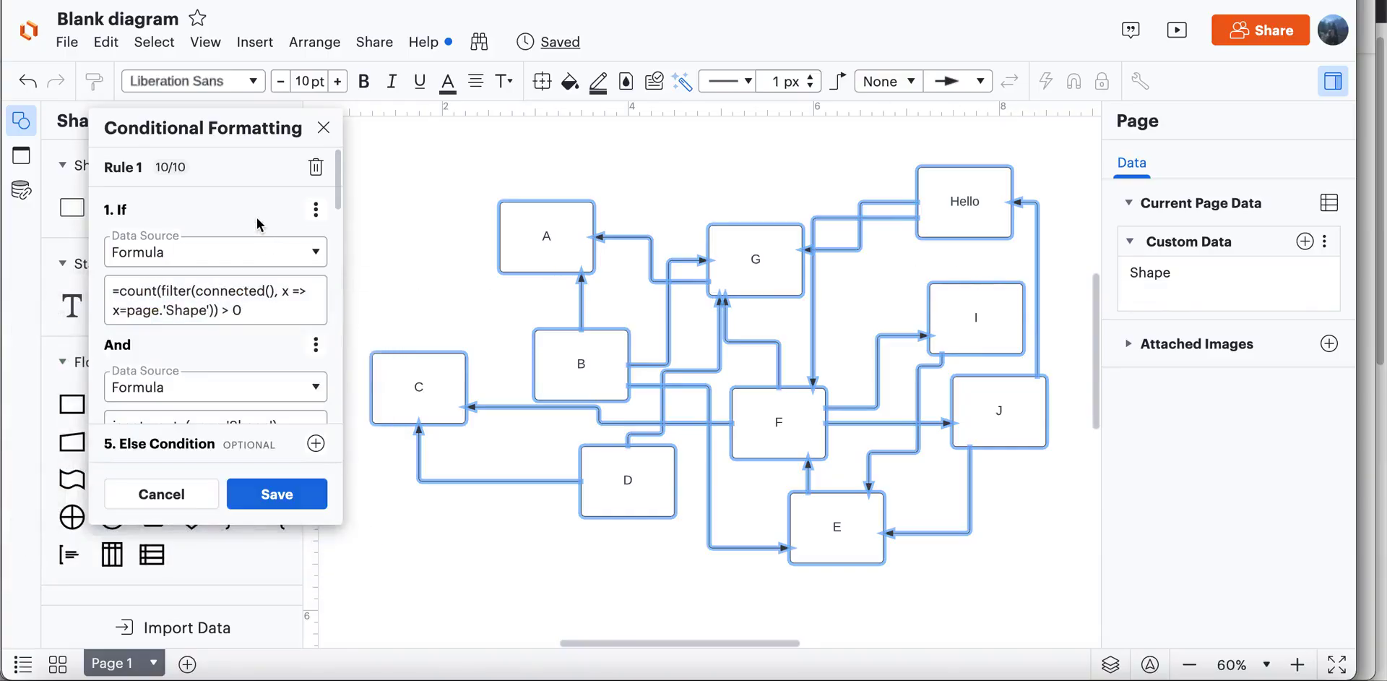
Review Rule 1's count comparison, Then formatting and Else If condition with its formatting, and save the rule
scroll(132, 266, "down", 1)
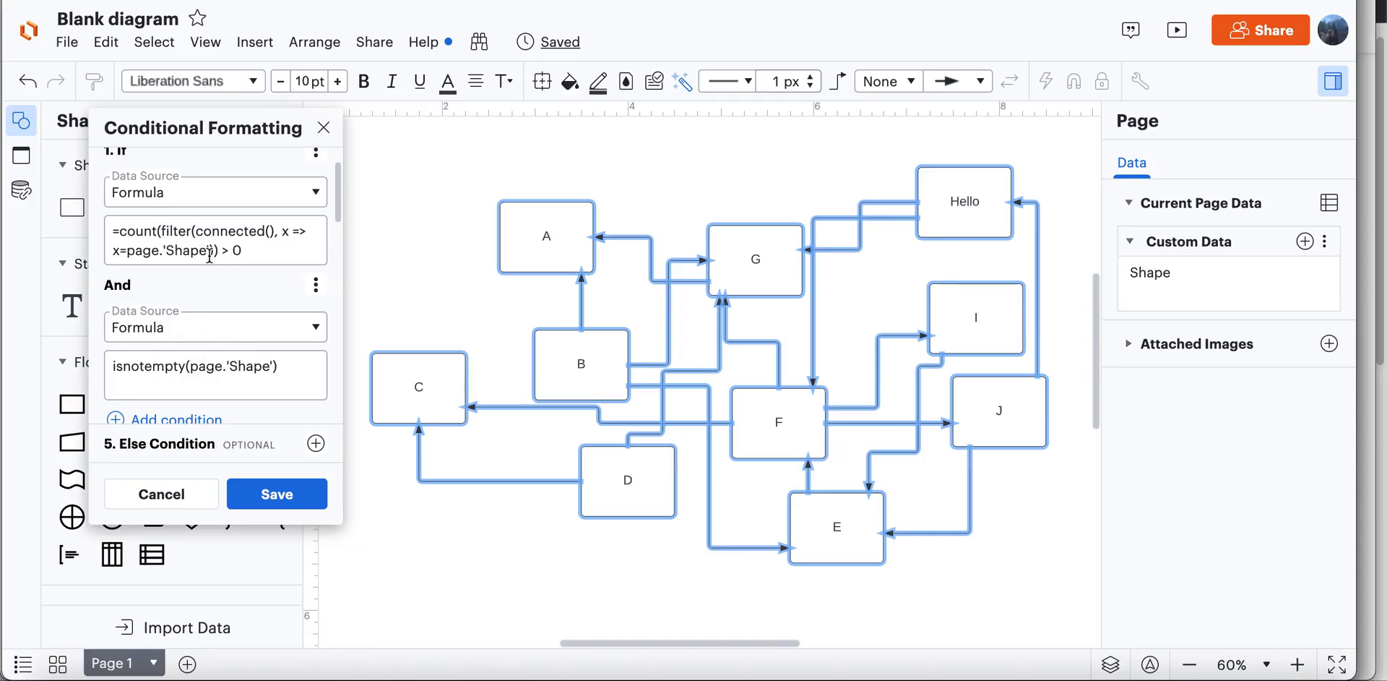
left_click(163, 229)
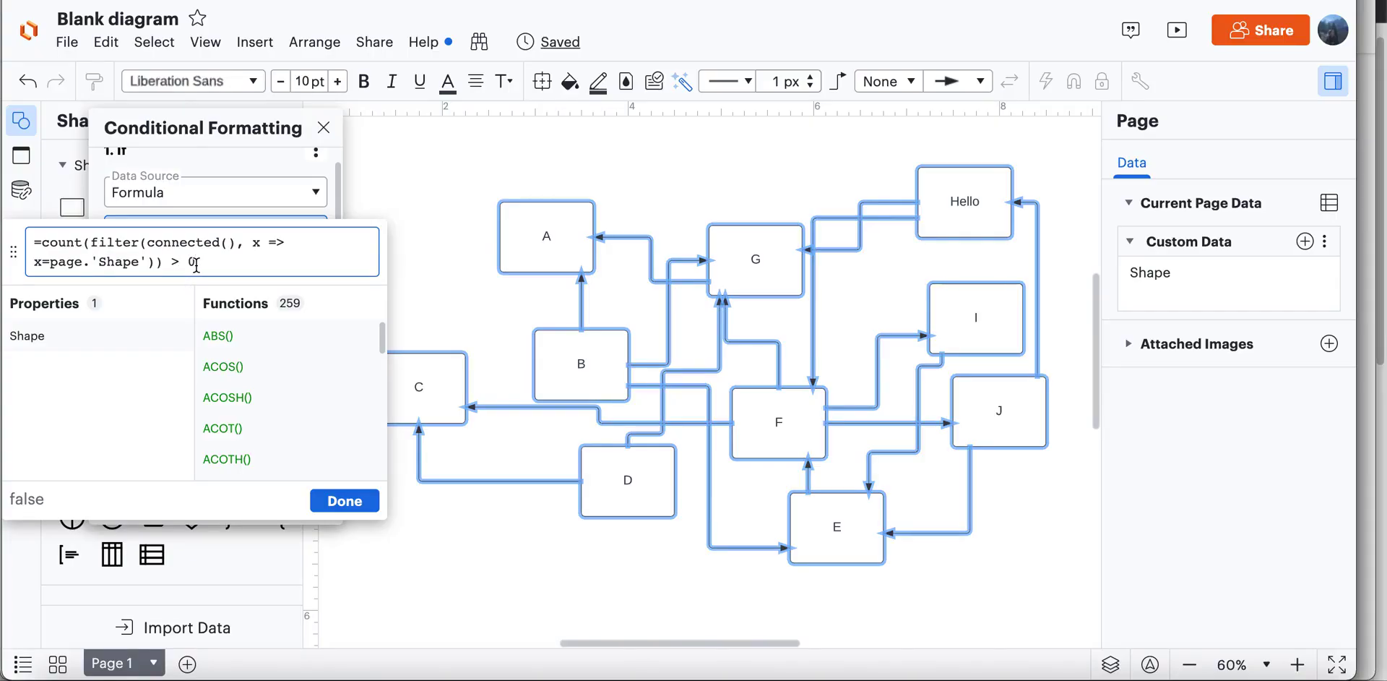
scroll(289, 405, "down", 1)
left_click(354, 500)
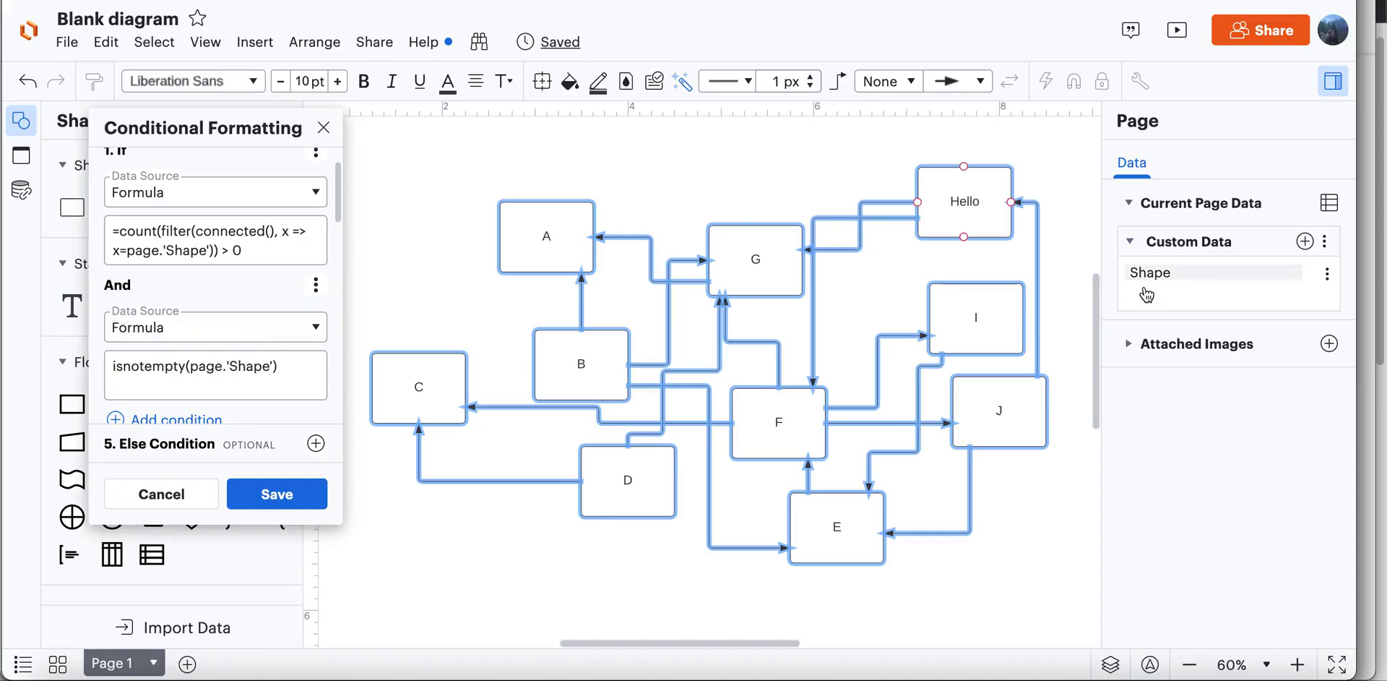
scroll(250, 315, "down", 5)
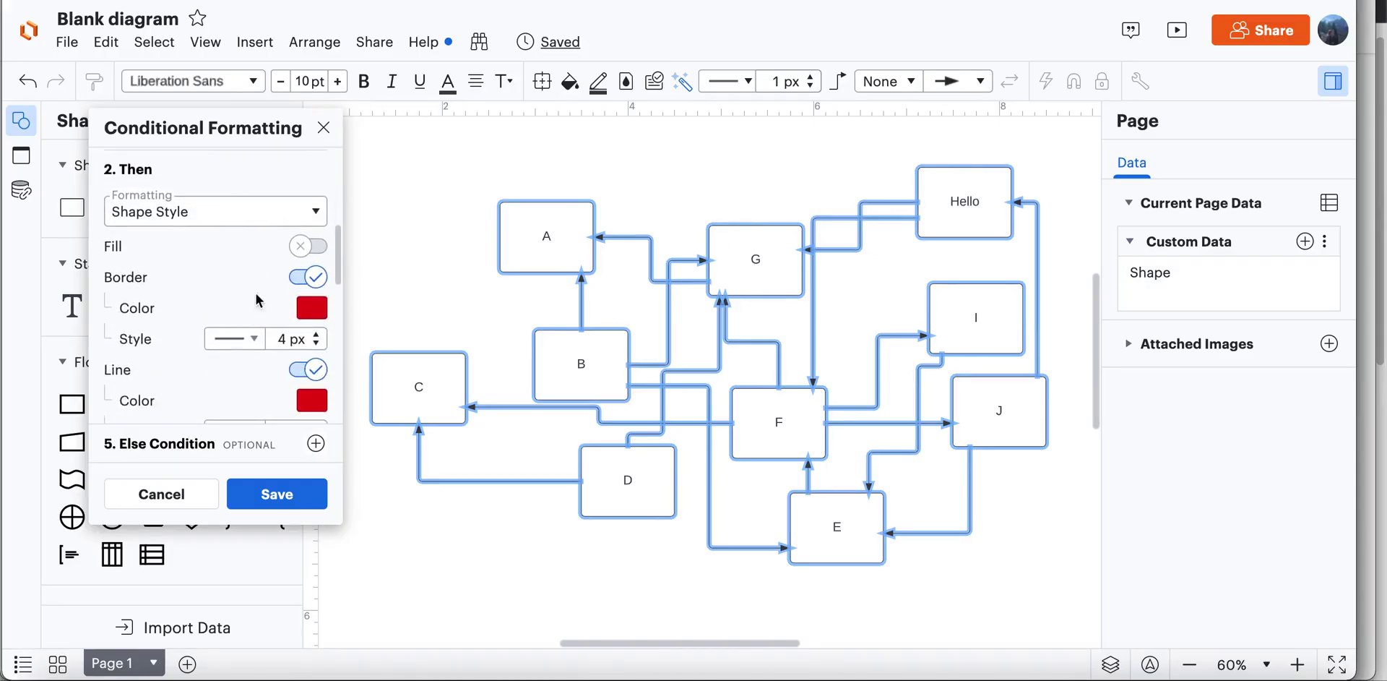
scroll(256, 299, "down", 1)
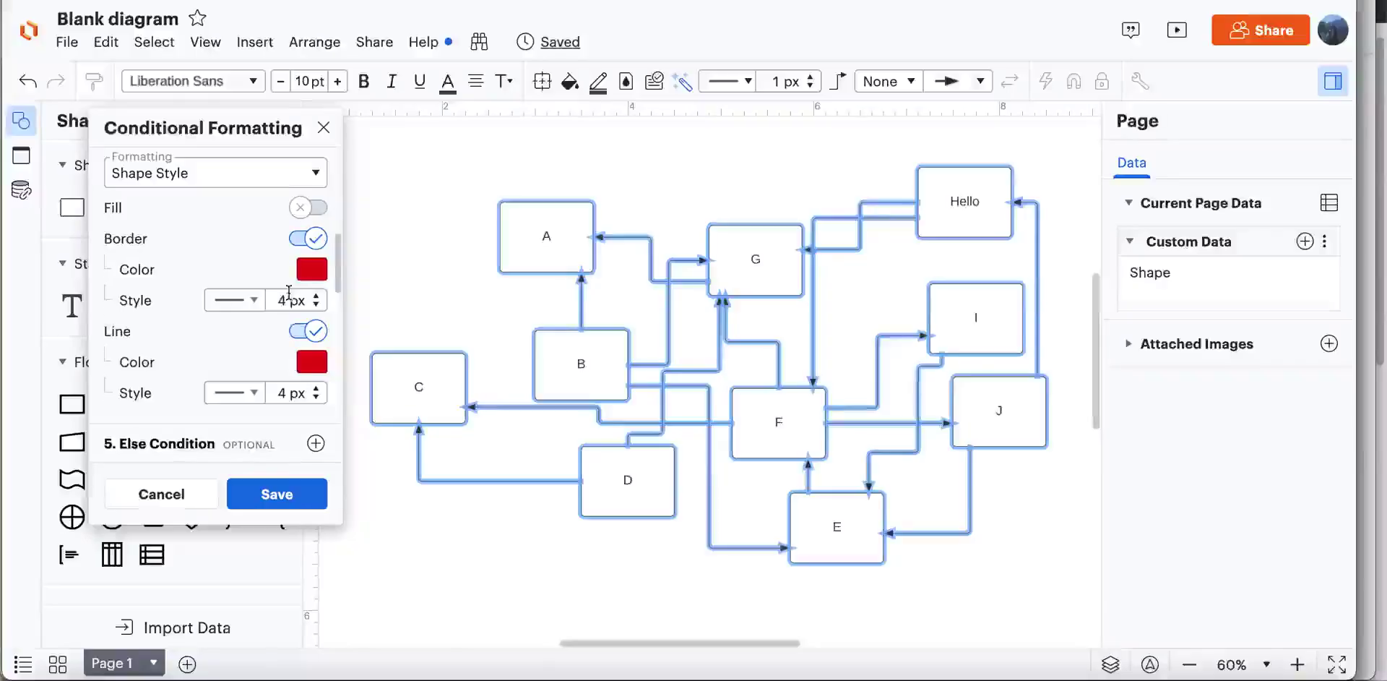
scroll(294, 314, "down", 2)
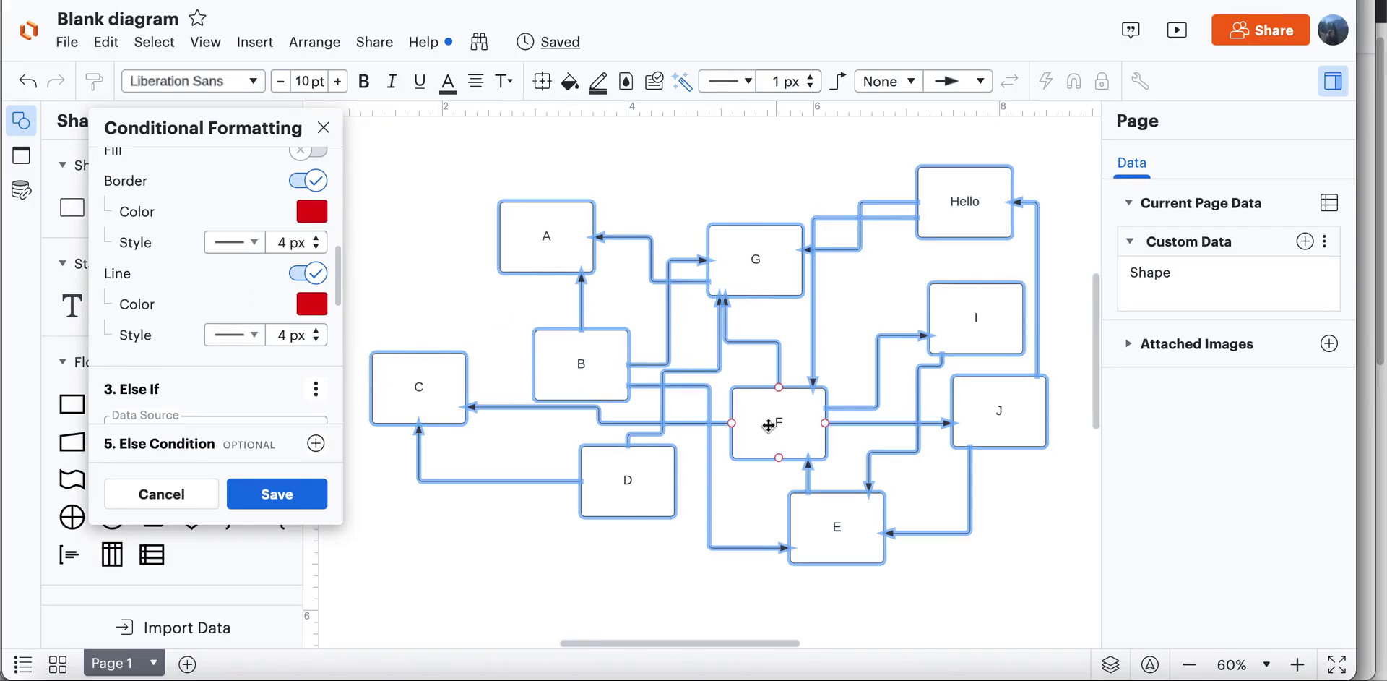
scroll(209, 289, "down", 4)
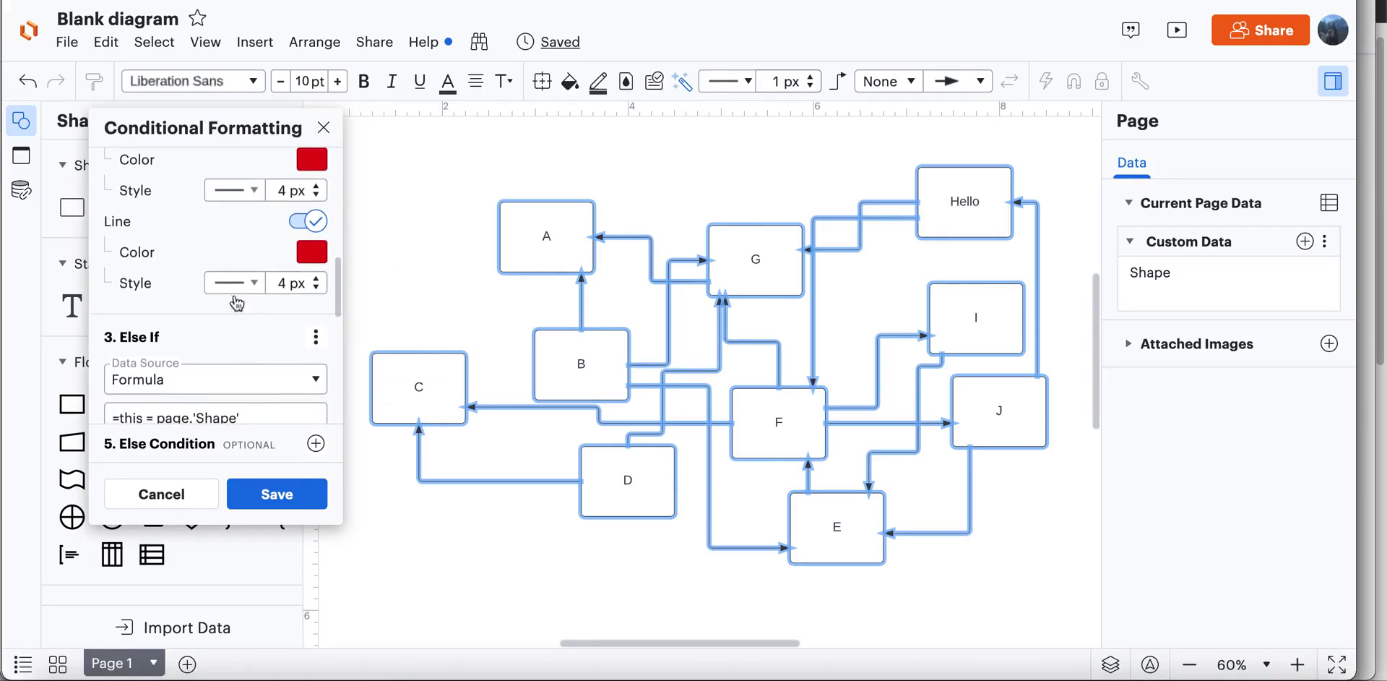
scroll(258, 318, "down", 2)
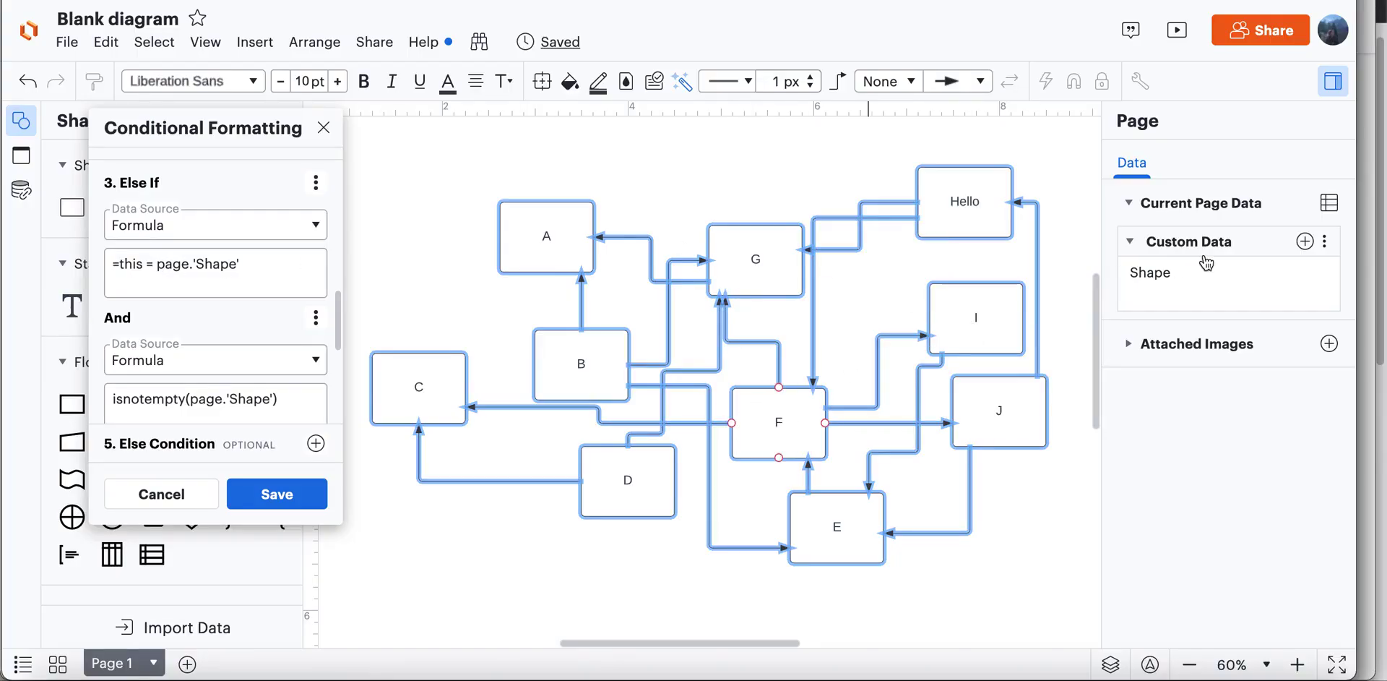
scroll(225, 314, "down", 1)
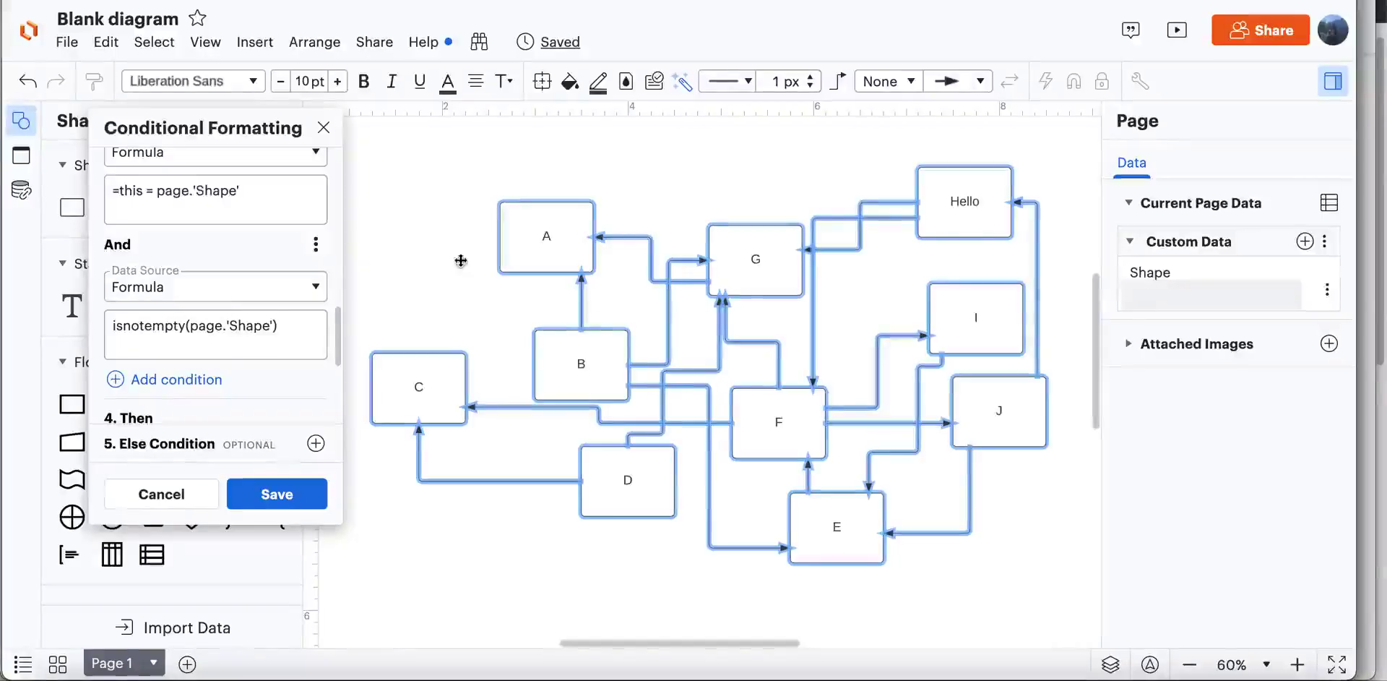
scroll(227, 315, "down", 1)
scroll(227, 318, "down", 2)
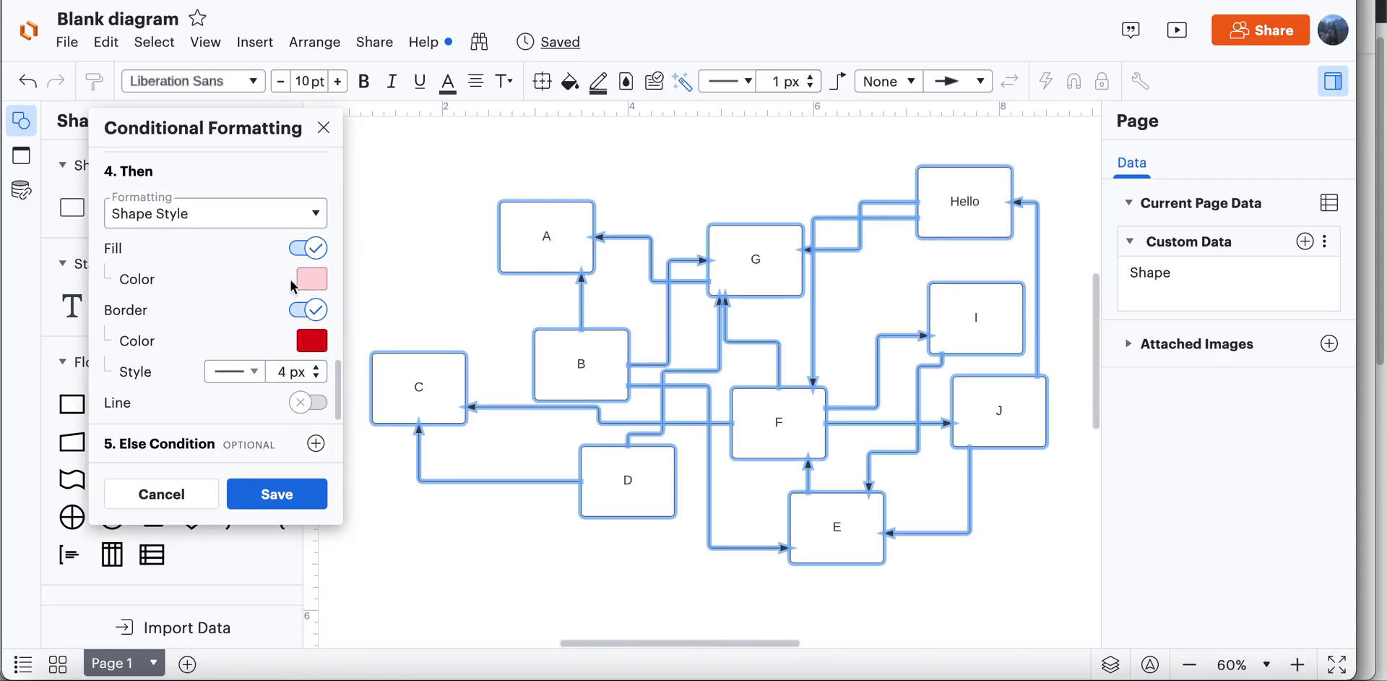
left_click(281, 493)
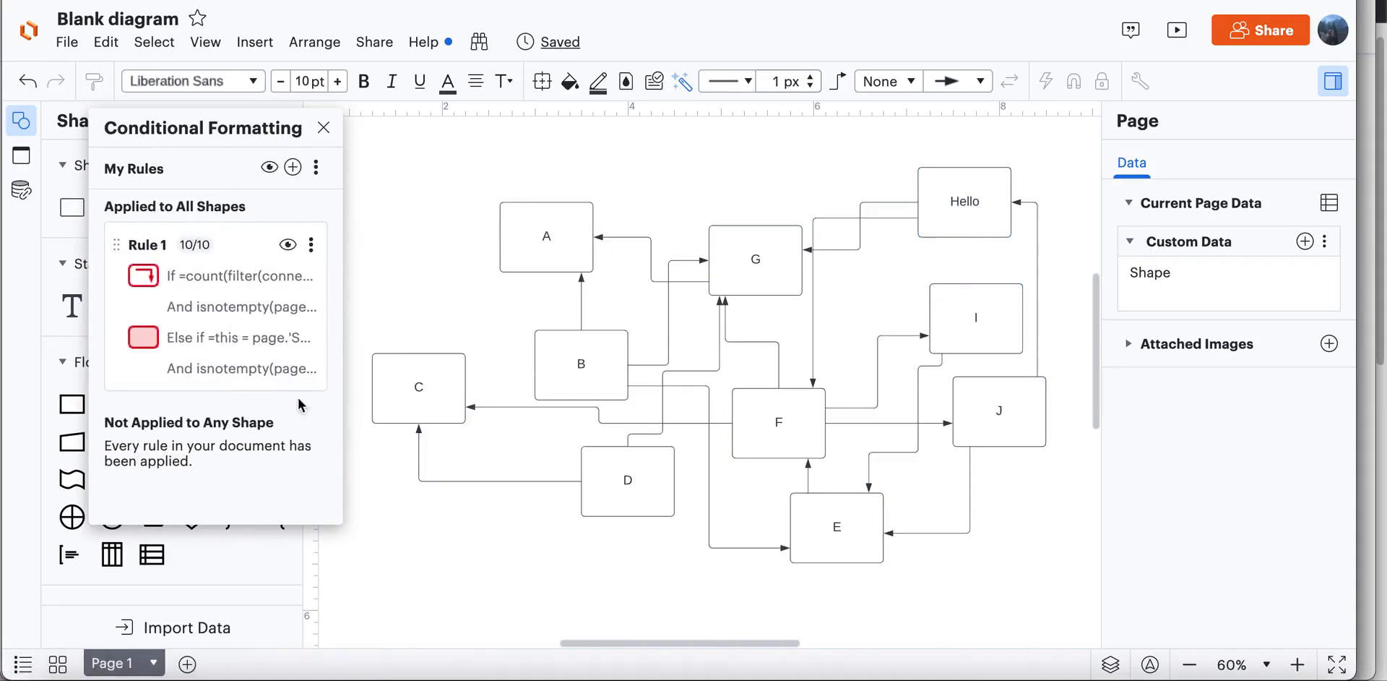
Test the rule by setting the page's Shape field to B, Hello and I in turn
left_click(1201, 297)
type("B")
key("Return")
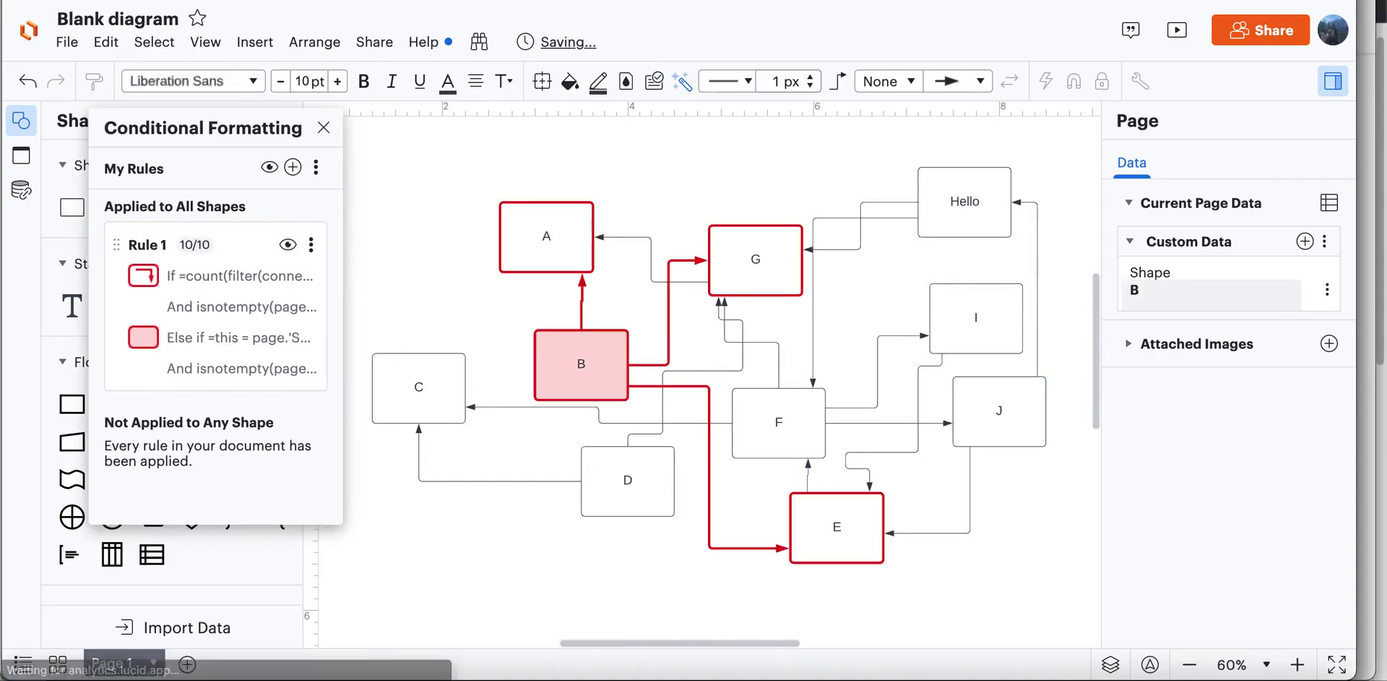
type("Hello")
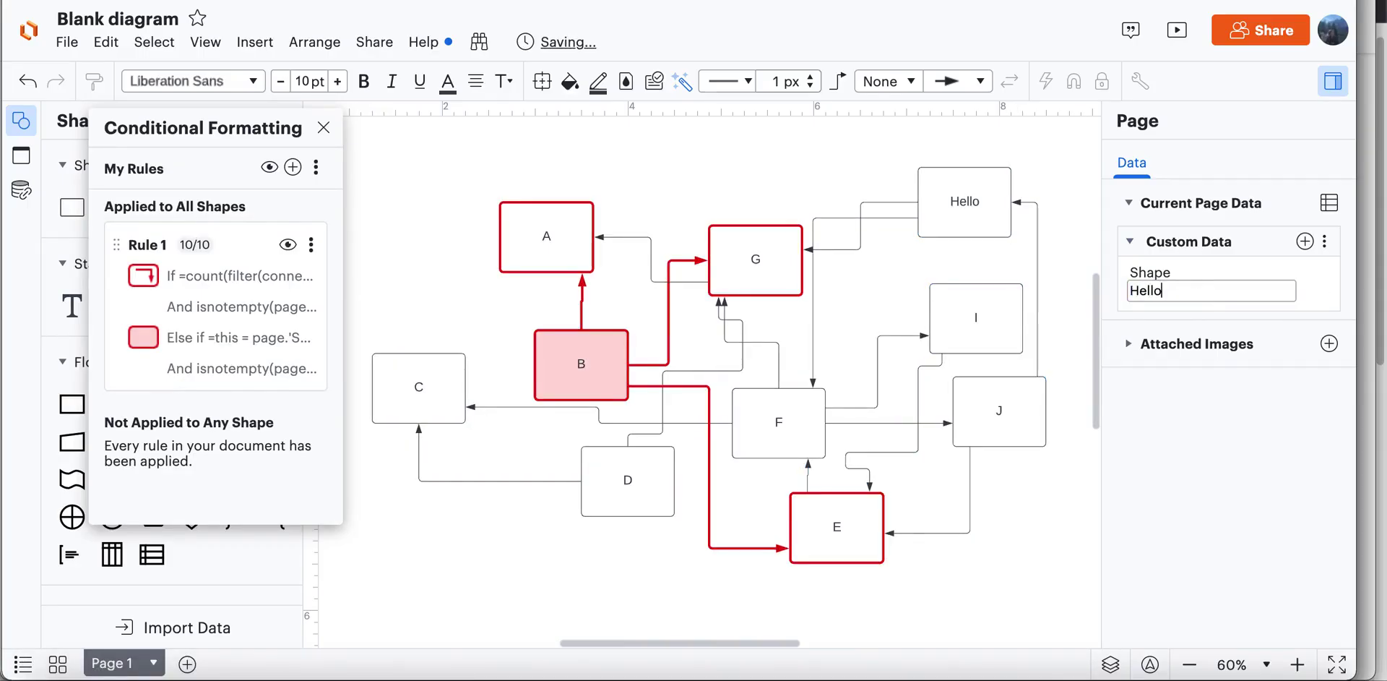
key("Return")
type("I")
key("Return")
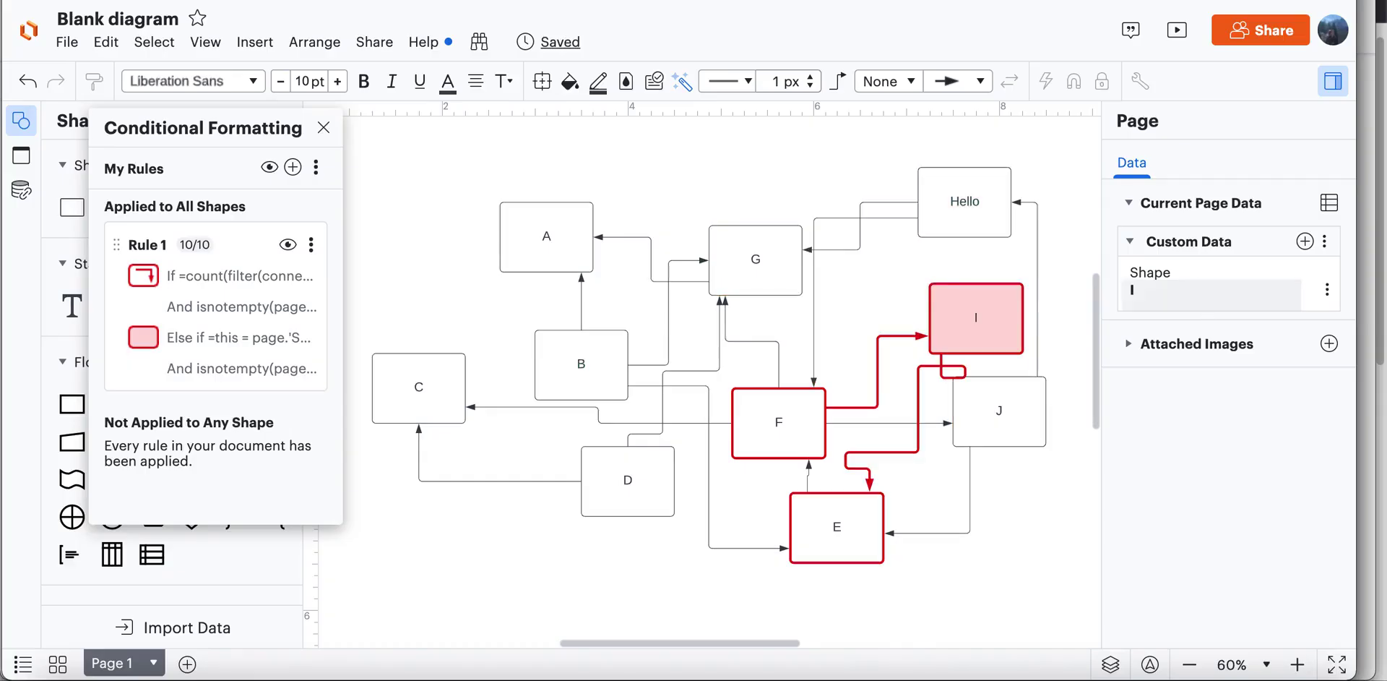
Set the page's Shape field to E to highlight the connections of shape E
left_click(1203, 289)
type("E")
key("Return")
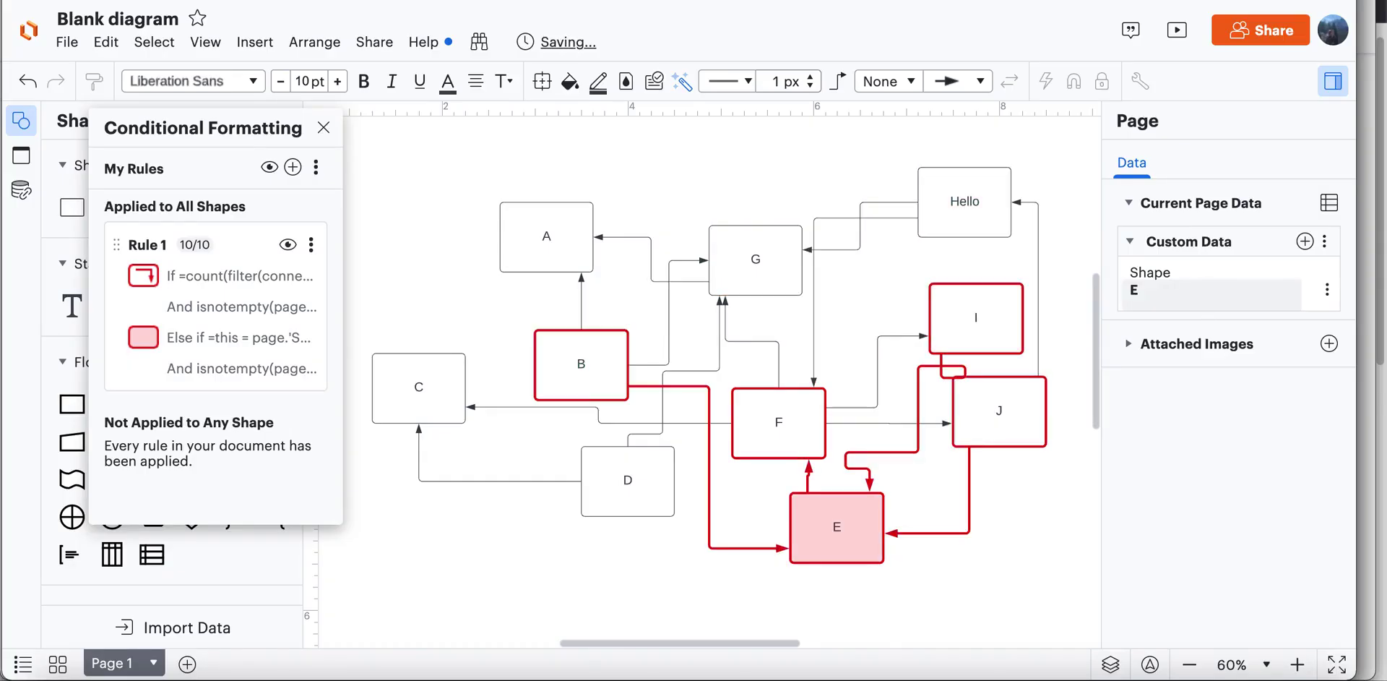
left_click(1203, 288)
key("Return")
Set the page's Shape field to B, and then to C, to highlight each shape's connections
left_click(1203, 289)
type("B")
key("Return")
left_click(1203, 288)
type("C")
key("Return")
Open the value of the page's Shape field for editing
left_click(1203, 288)
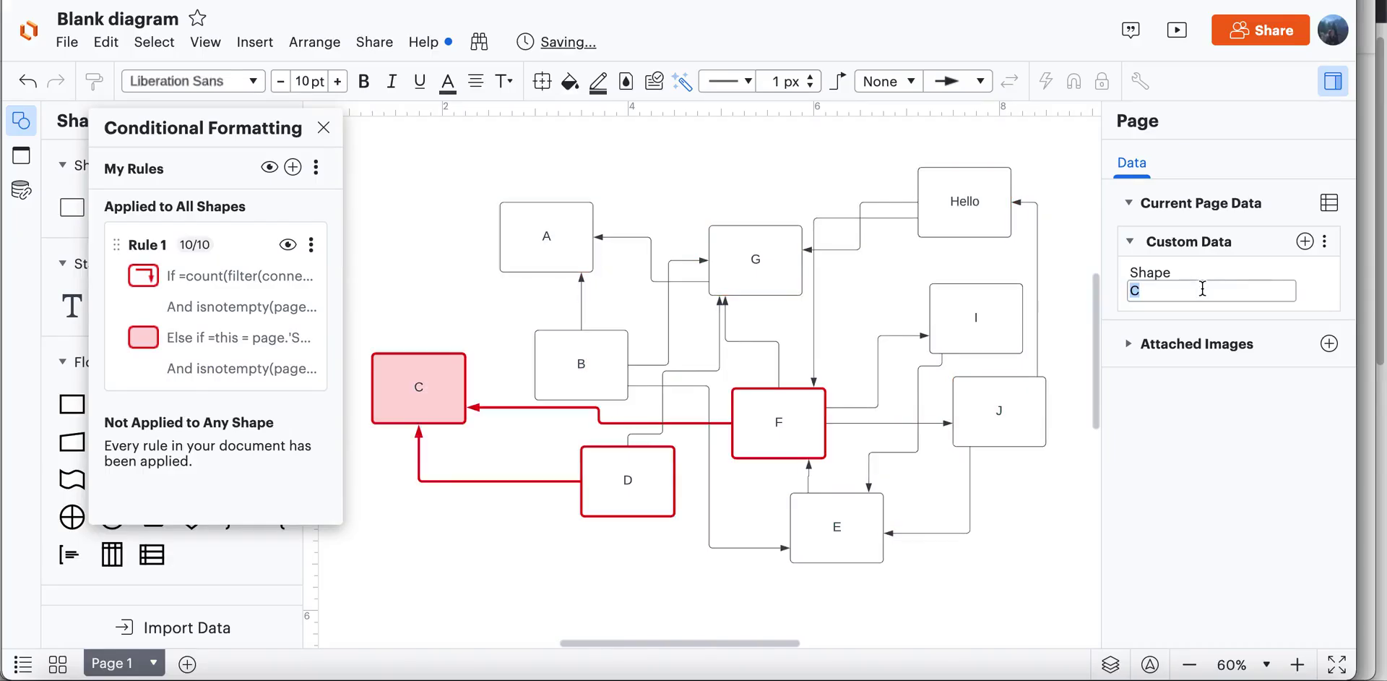